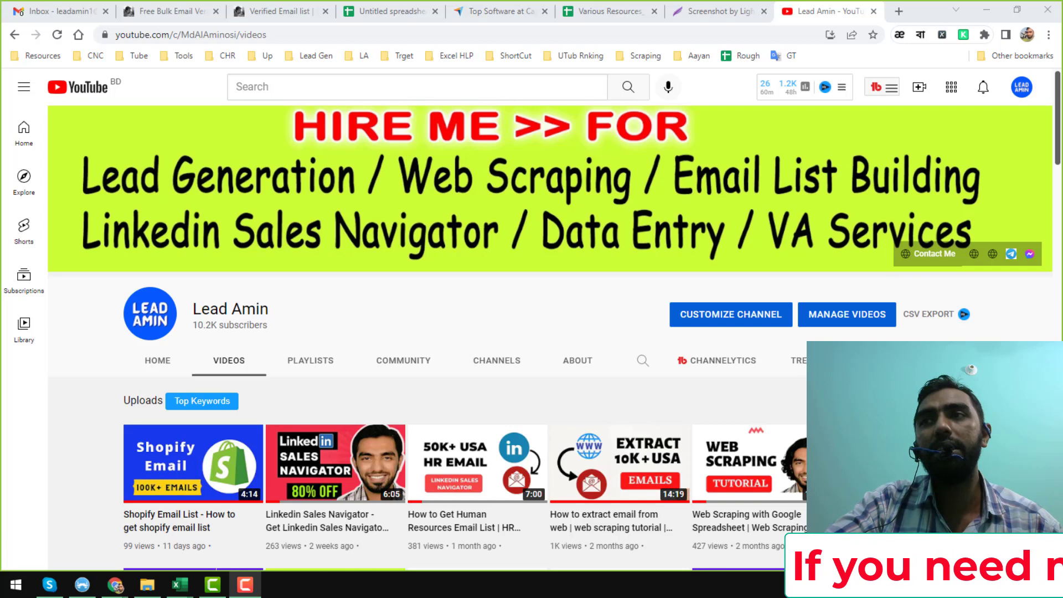
Step: Scroll down the channel's Videos tab, then switch to the Free Bulk Email Verifier tab
left_click(290, 318)
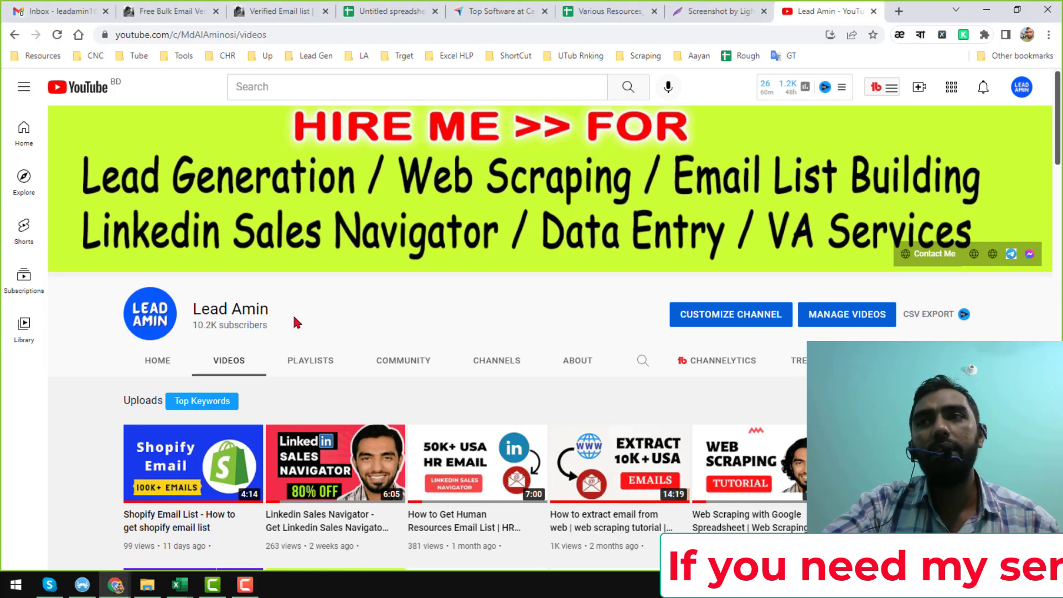
scroll(297, 323, "down", 2)
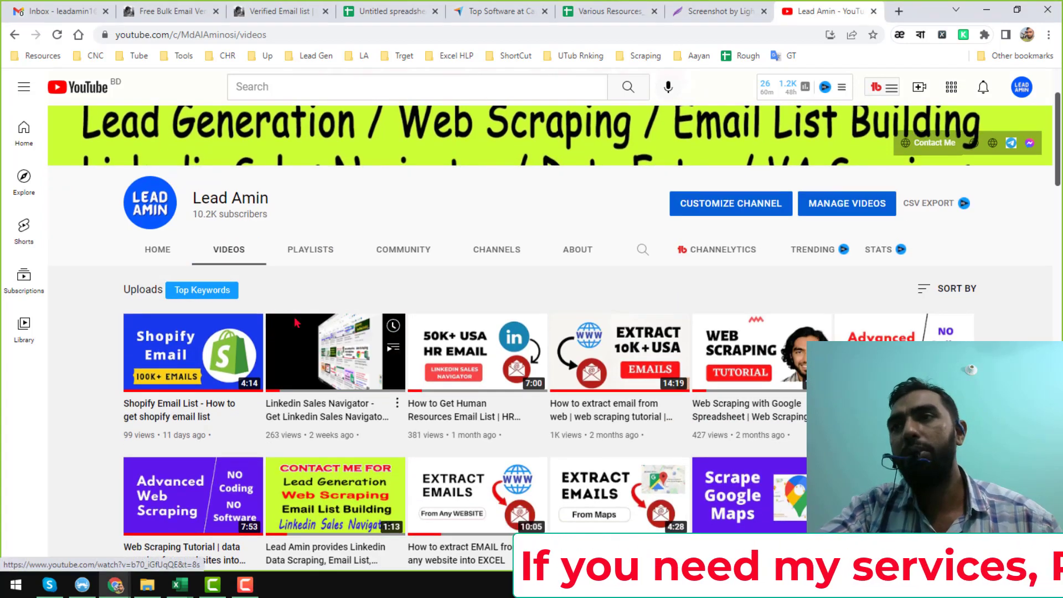
scroll(302, 323, "down", 4)
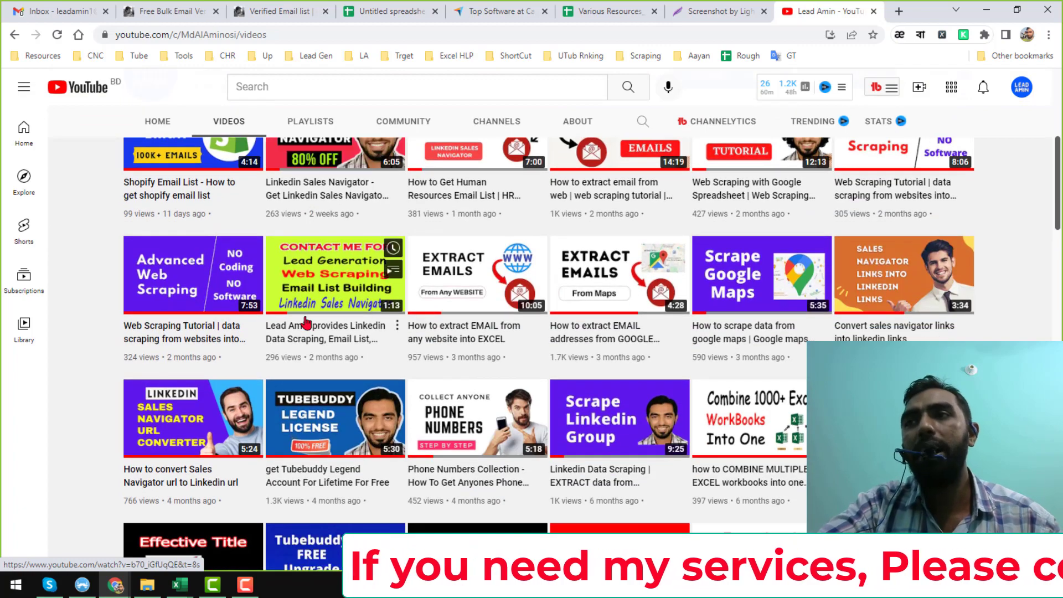
scroll(307, 322, "down", 2)
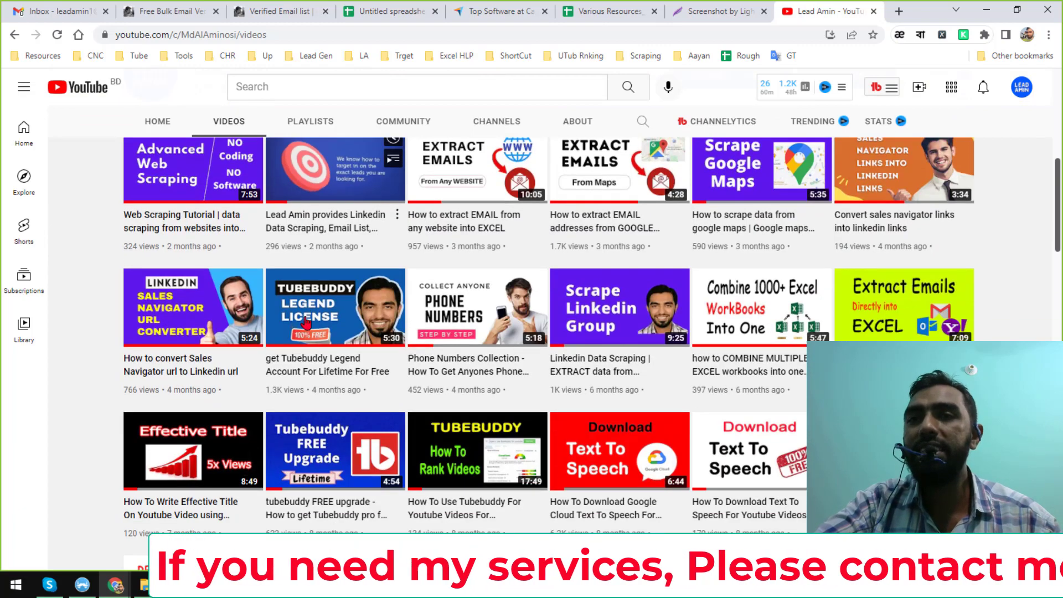
scroll(306, 321, "down", 2)
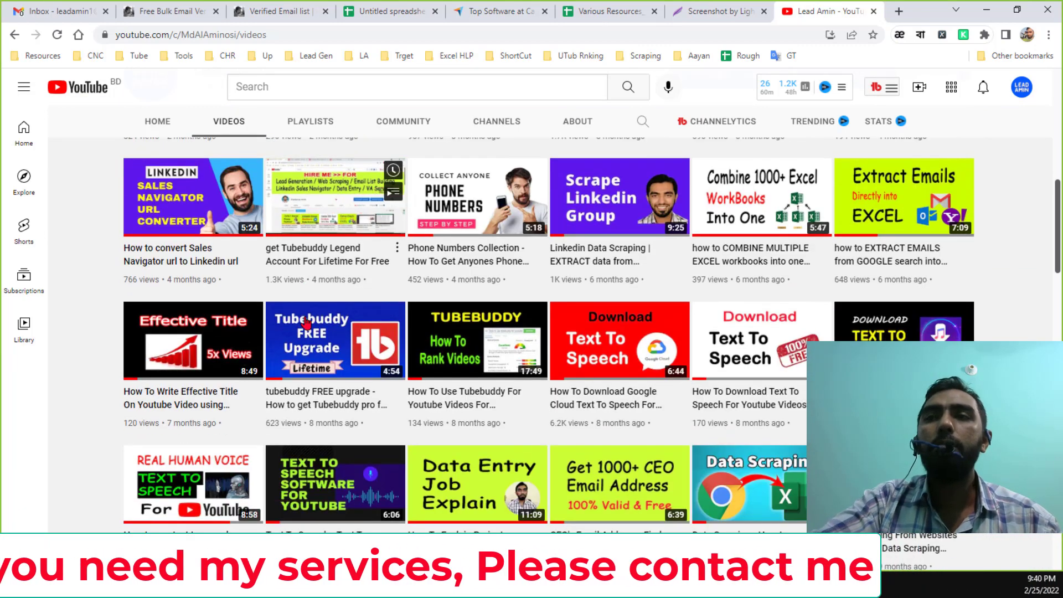
scroll(306, 321, "down", 2)
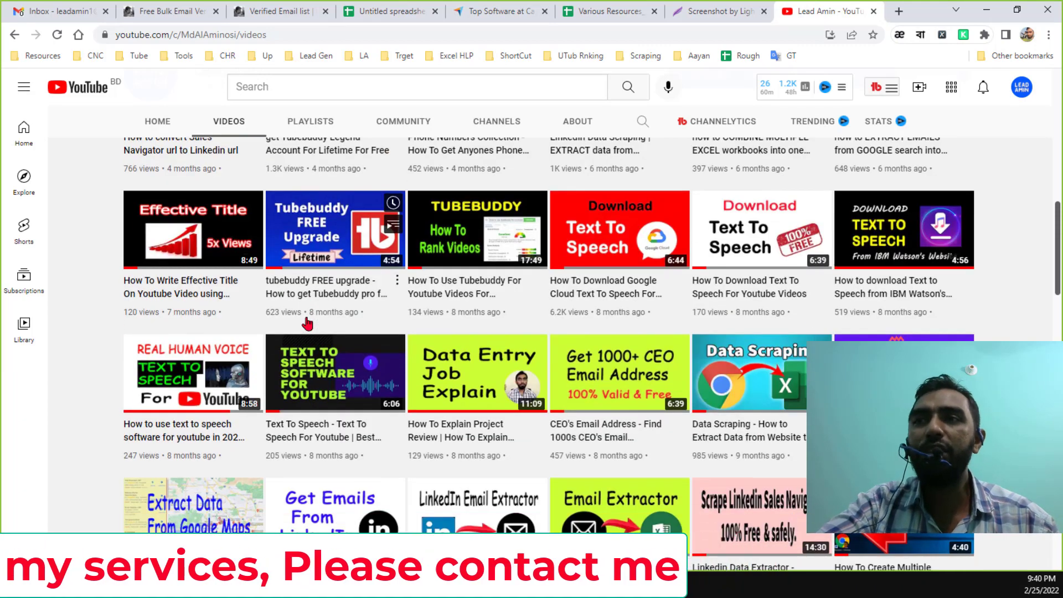
scroll(307, 323, "down", 2)
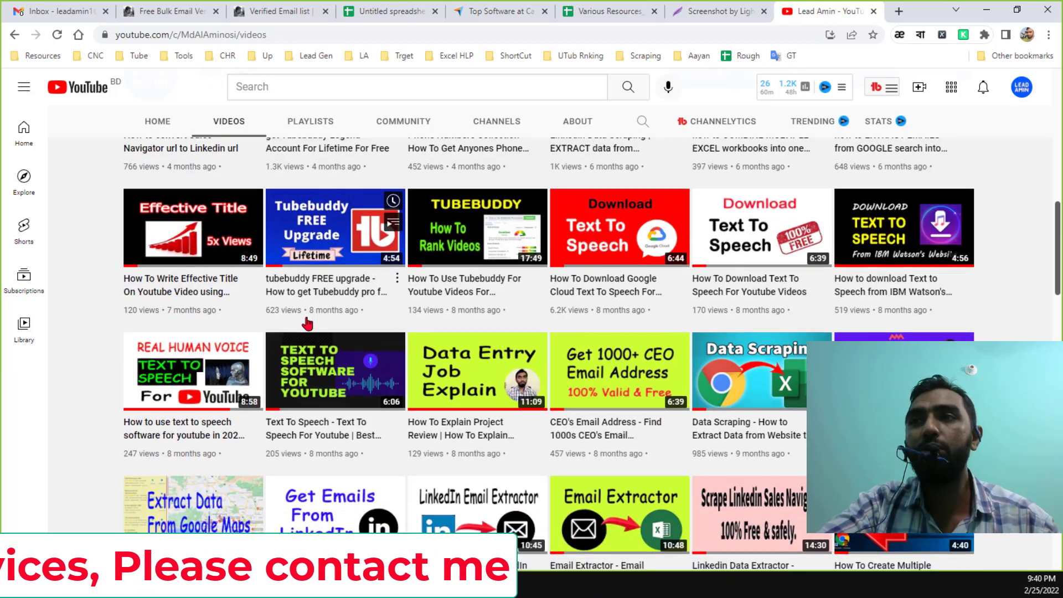
scroll(307, 324, "down", 3)
scroll(307, 324, "down", 3)
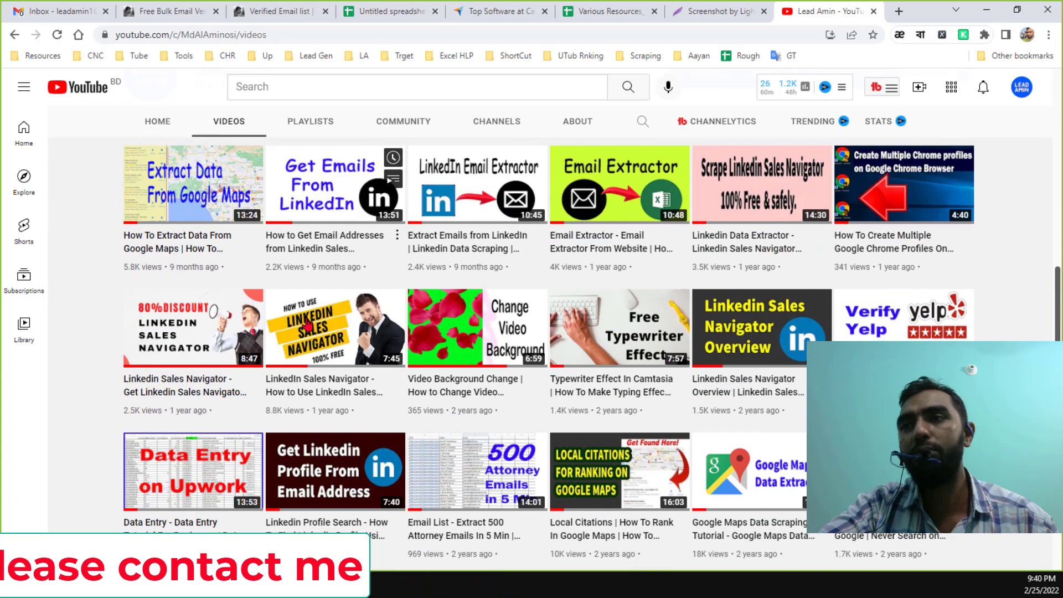
scroll(307, 324, "down", 2)
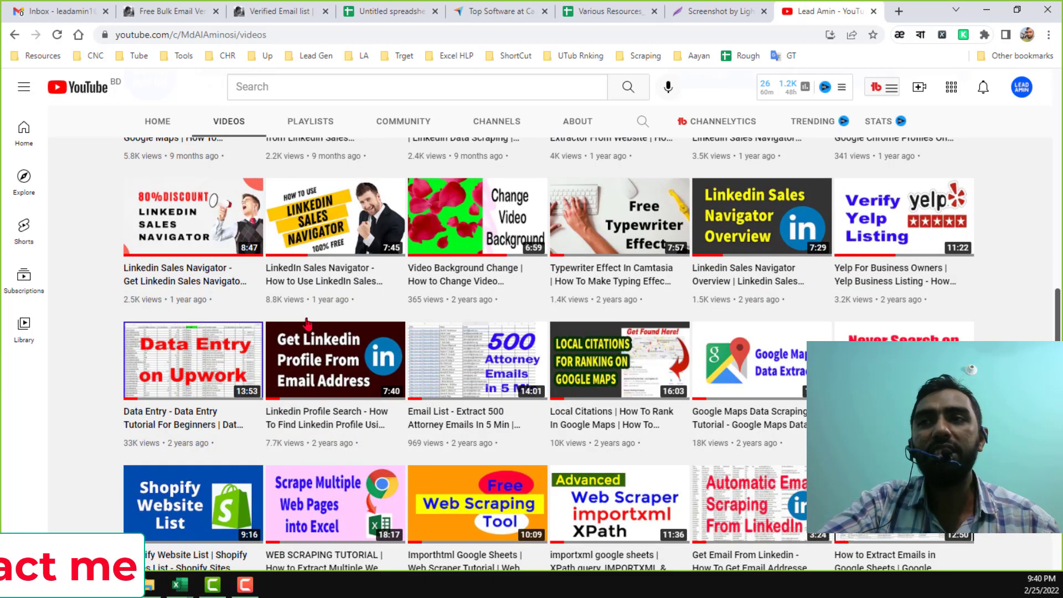
scroll(308, 324, "down", 2)
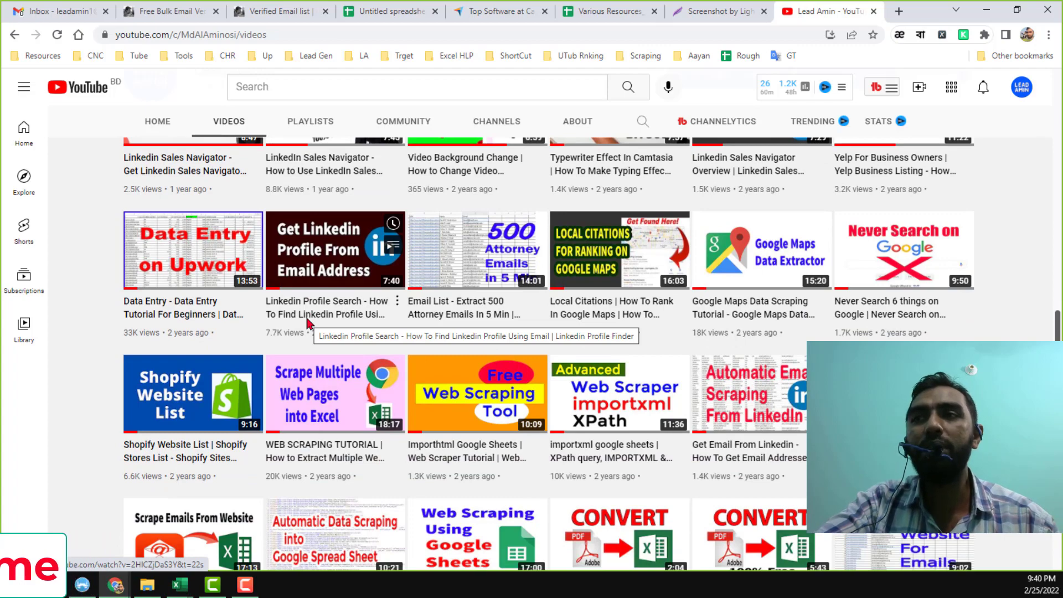
scroll(308, 324, "down", 2)
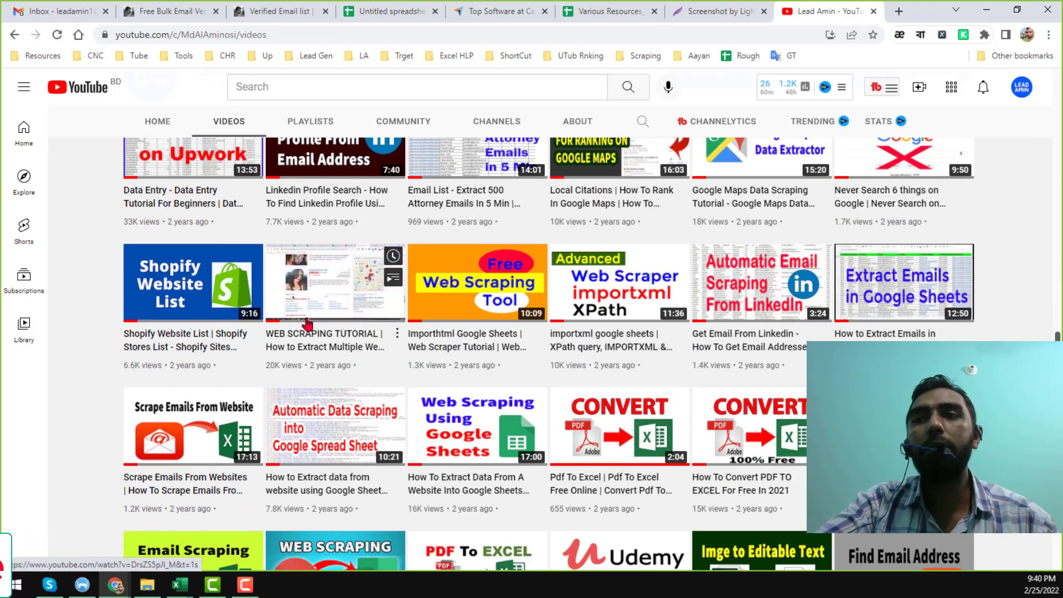
scroll(308, 324, "down", 2)
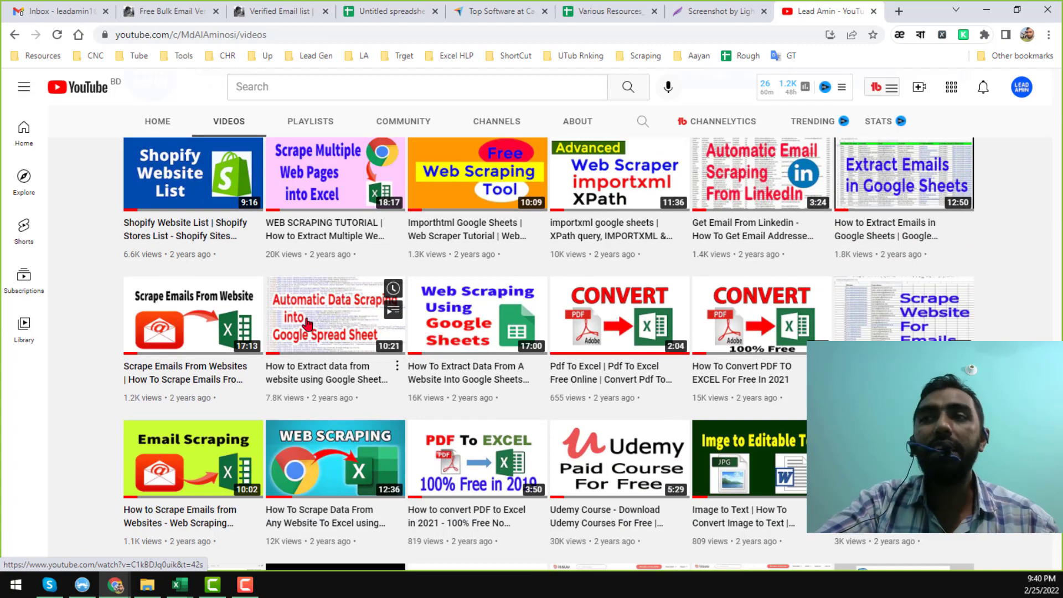
scroll(308, 324, "down", 4)
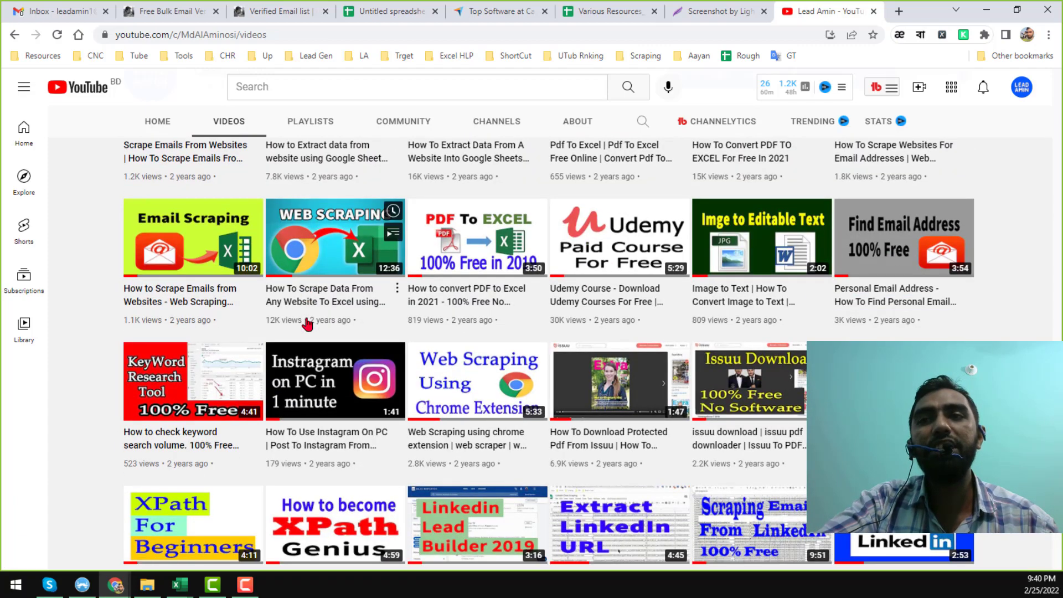
scroll(308, 324, "down", 2)
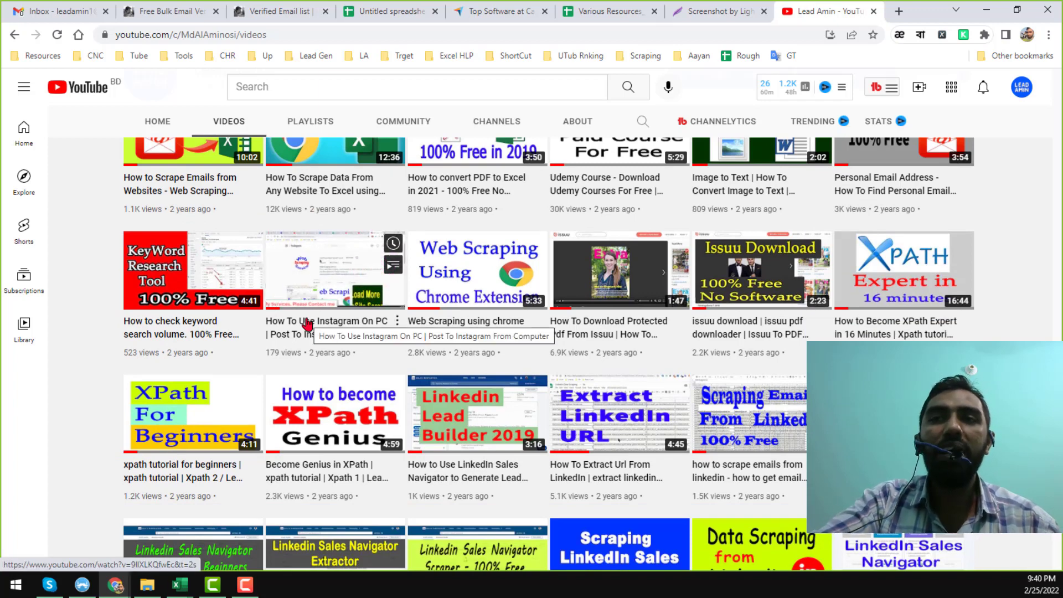
scroll(307, 324, "down", 2)
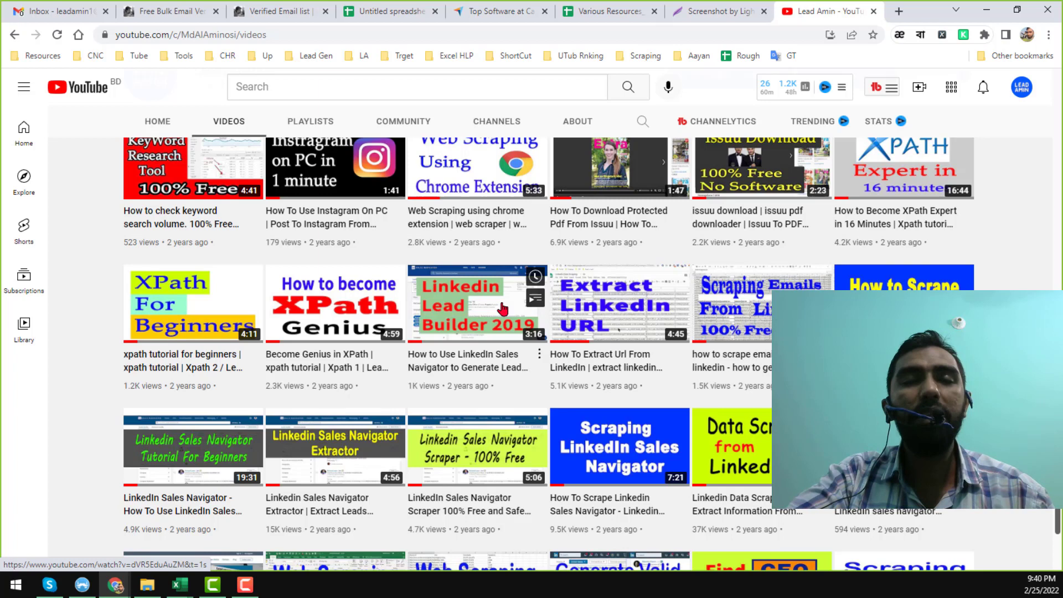
left_click(161, 10)
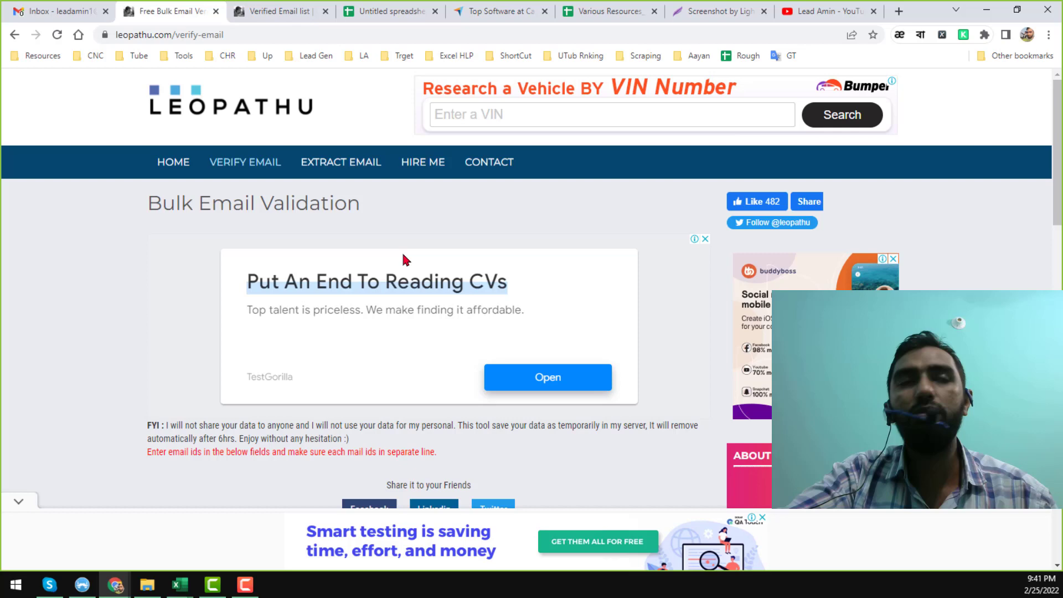
scroll(402, 255, "down", 2)
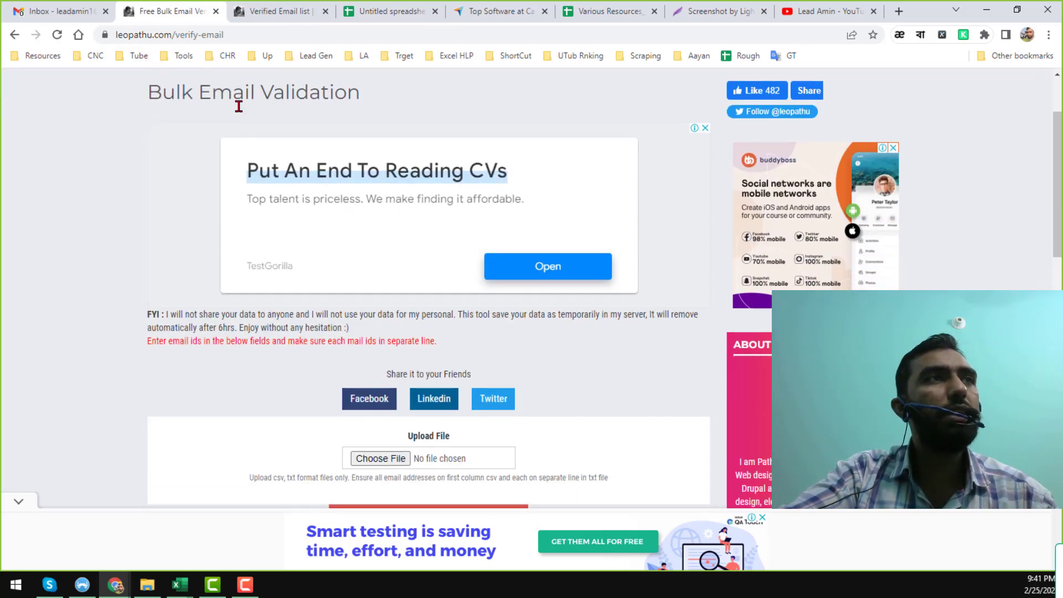
scroll(230, 198, "up", 2)
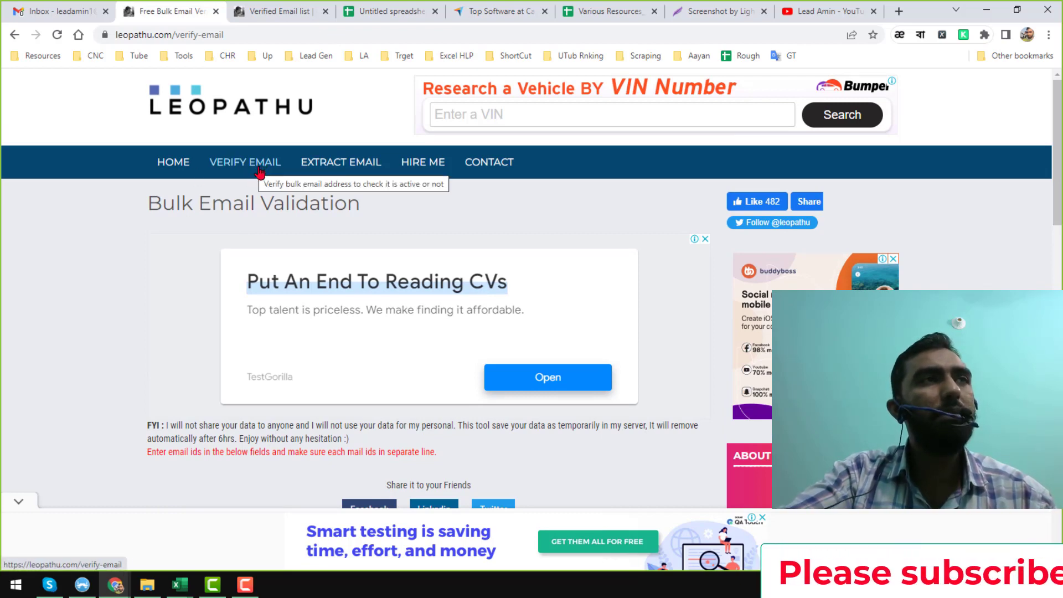
scroll(249, 209, "down", 4)
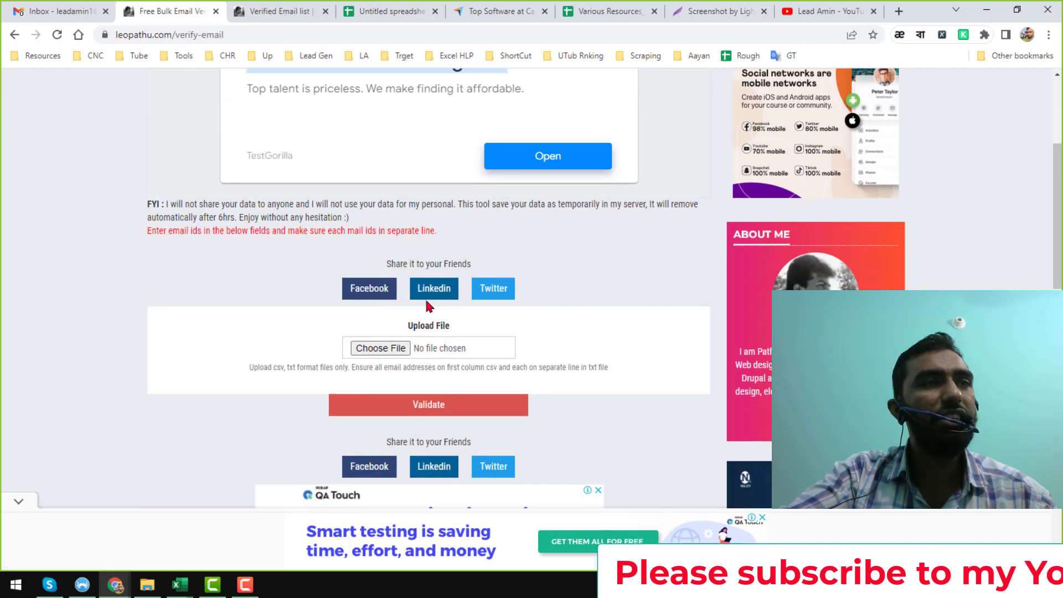
scroll(386, 244, "down", 2)
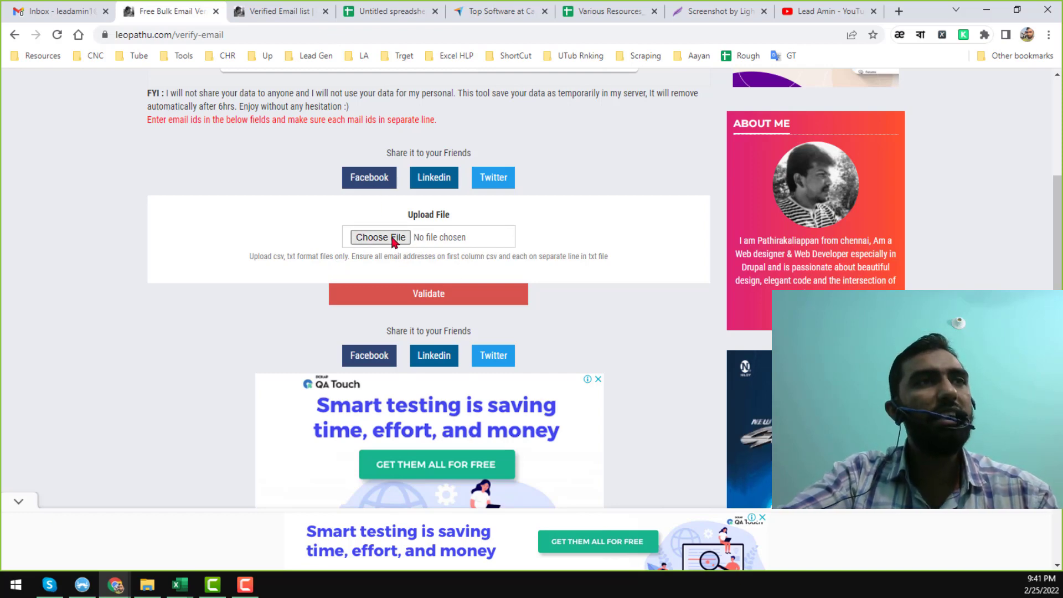
Step: Upload CRYPTO INVESTORS Email List -CS and validate it: 45 valid, 2 syntax invalid, 4 spam
left_click(403, 243)
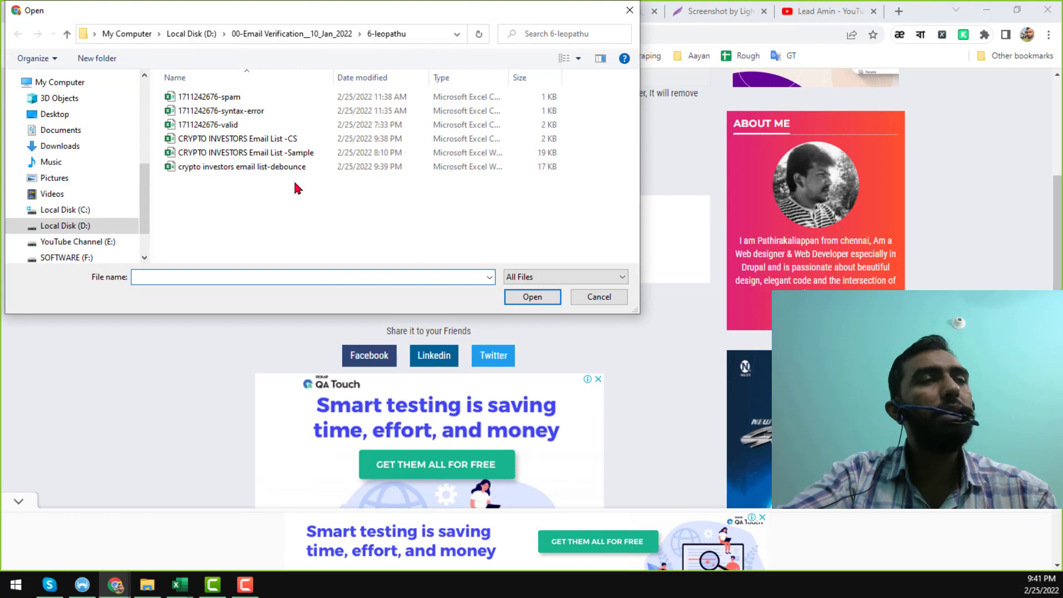
left_click(293, 145)
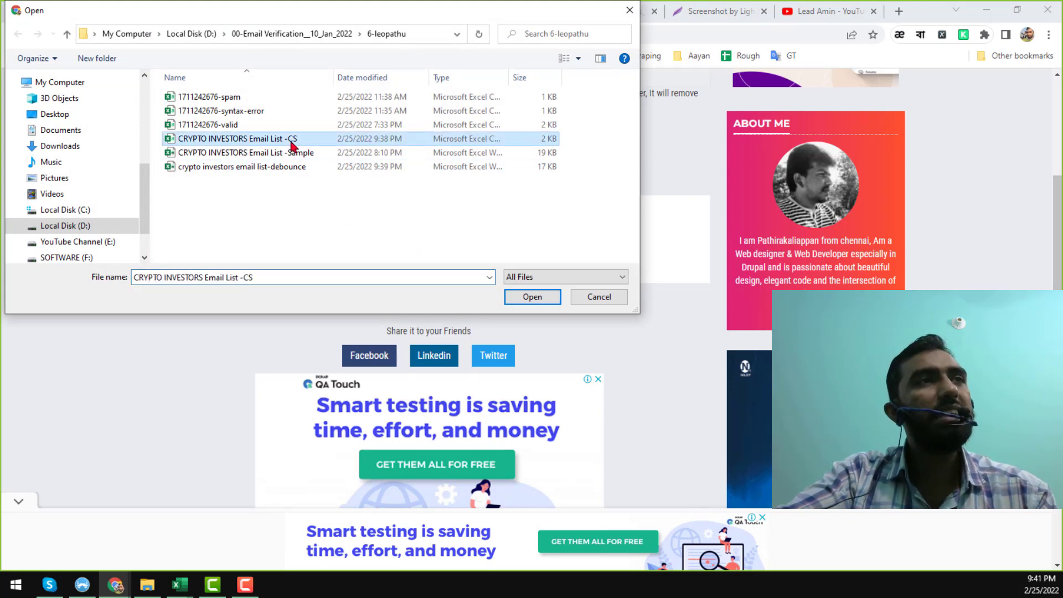
left_click(532, 298)
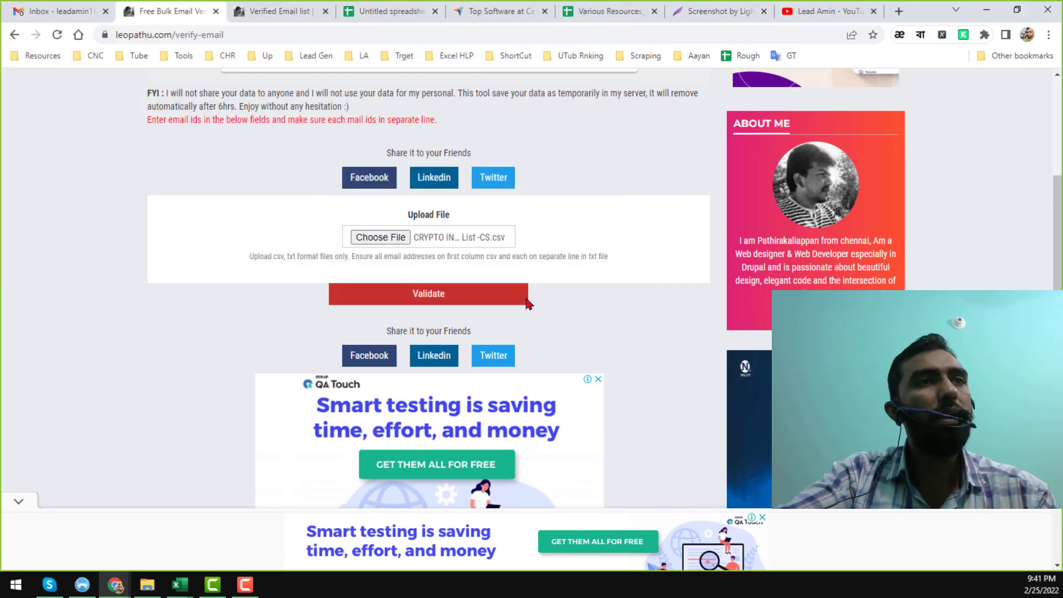
left_click(443, 303)
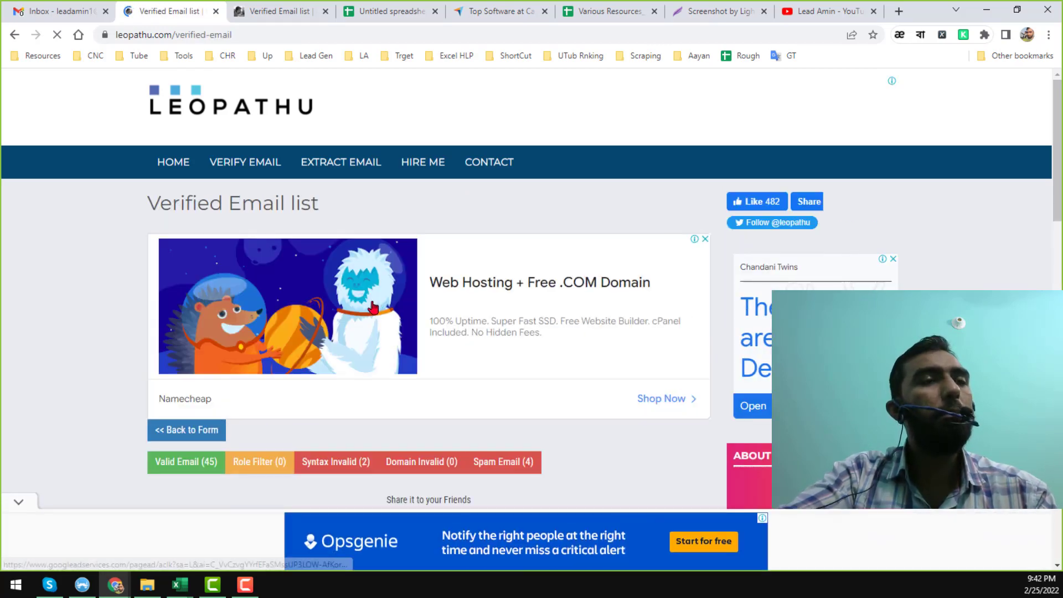
scroll(371, 308, "down", 6)
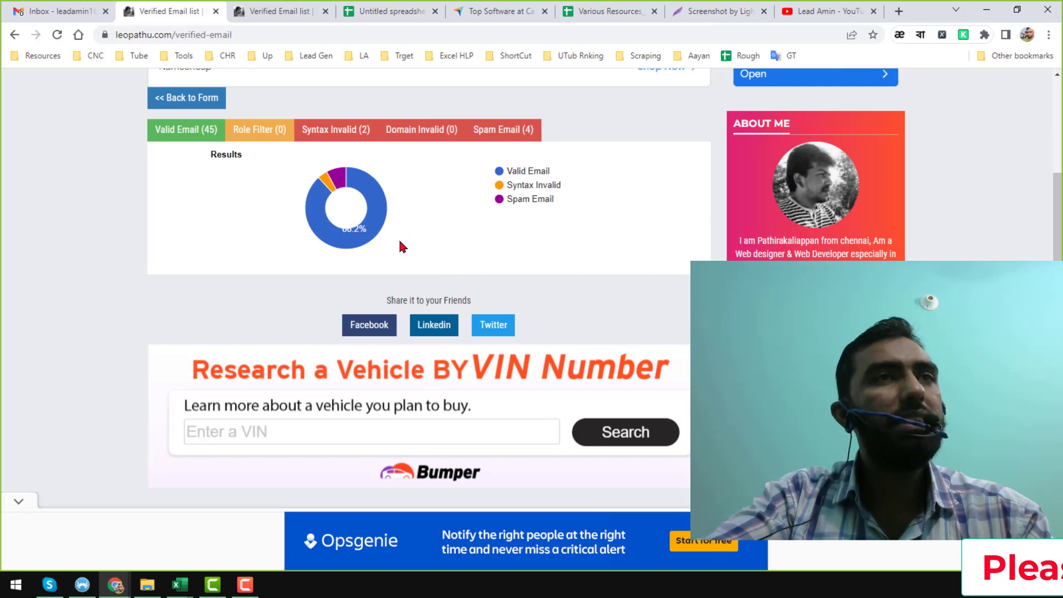
scroll(401, 242, "up", 2)
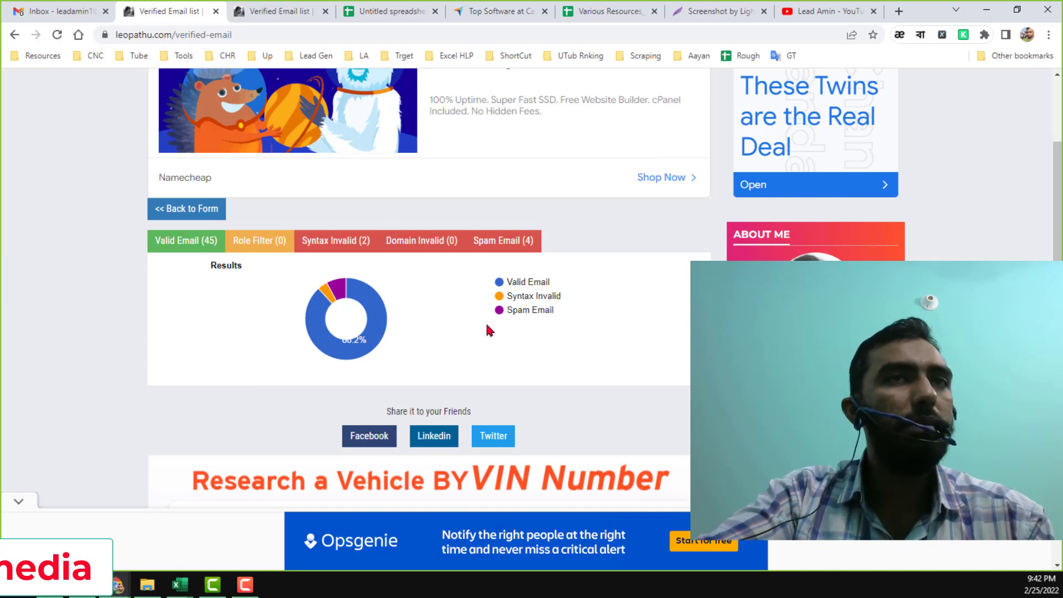
scroll(486, 326, "down", 2)
scroll(488, 328, "up", 2)
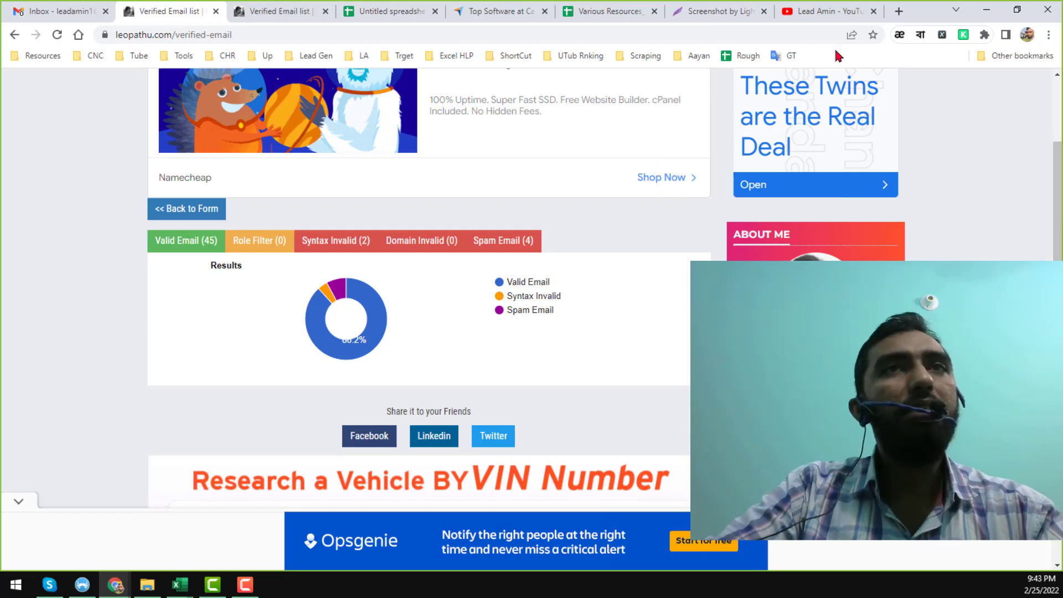
Step: Switch to the 'Screenshot by Lightshot' tab showing the comment about invalid emails marked valid
left_click(720, 3)
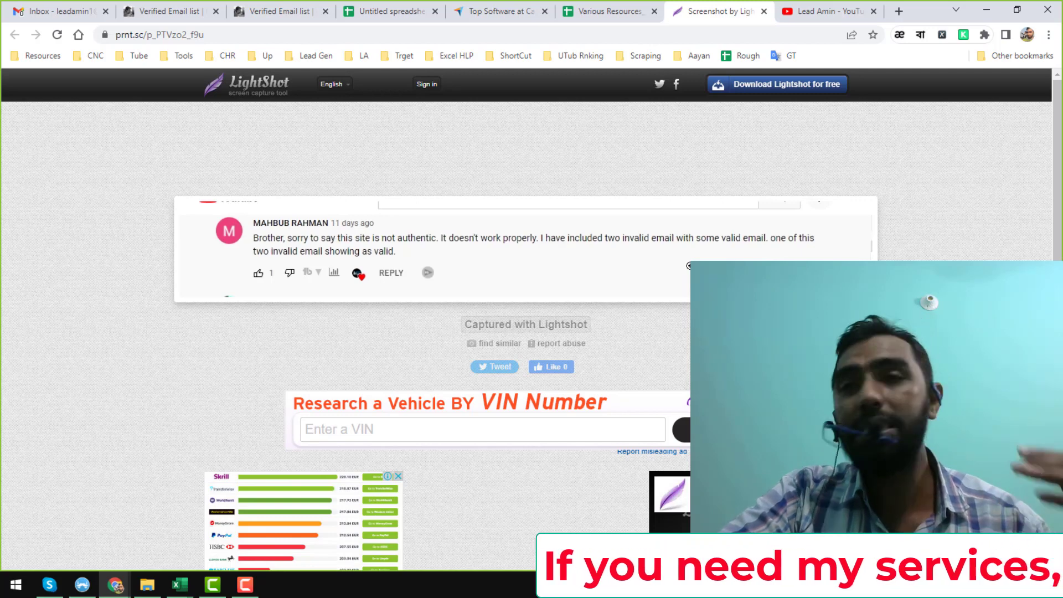
Step: Go back to the 'Verified Email list' tab with Leopathu's validation results
left_click(198, 11)
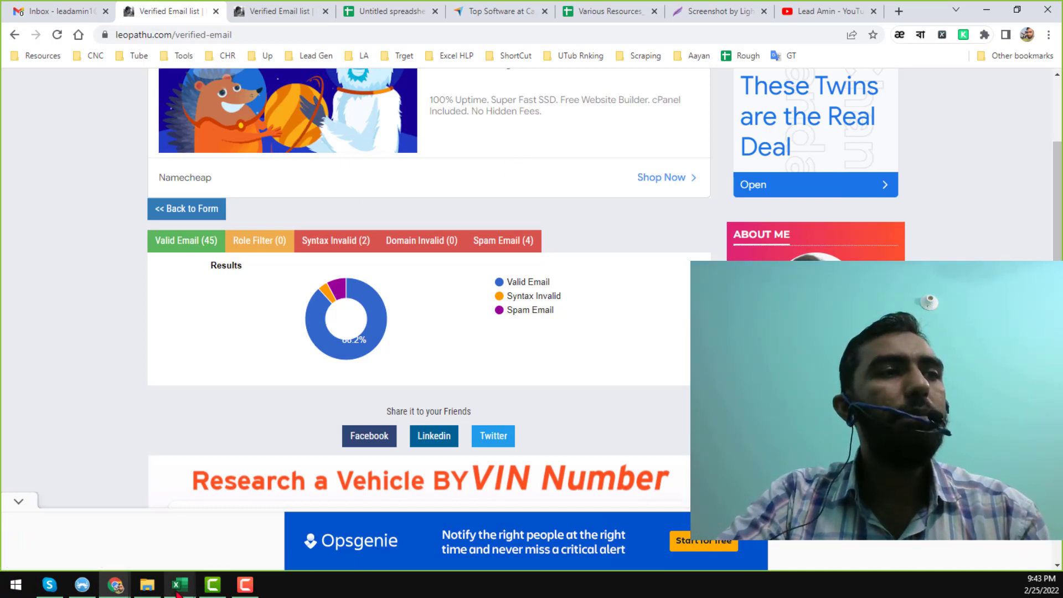
Step: Bring up the Sample workbook, check the catch_all result in B2, and select invalid results B4:B15
mouse_move(177, 592)
left_click(119, 536)
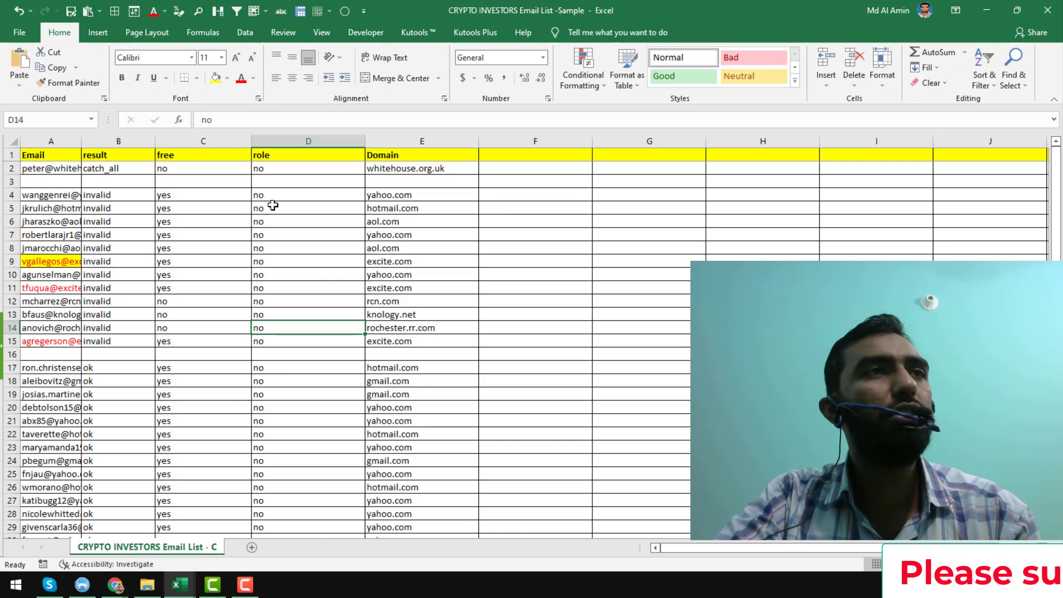
left_click(121, 168)
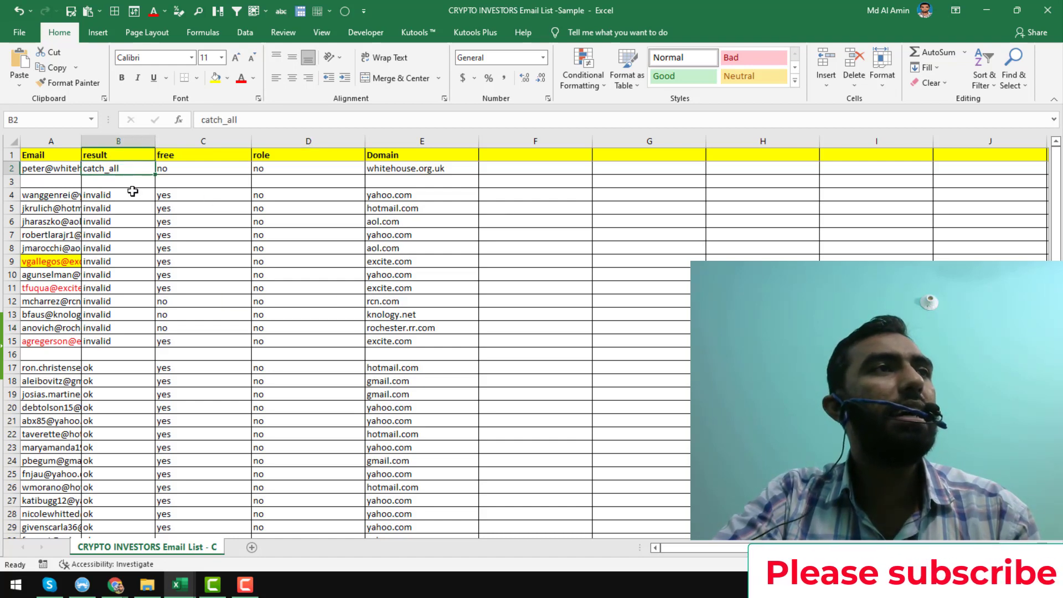
left_click(142, 202)
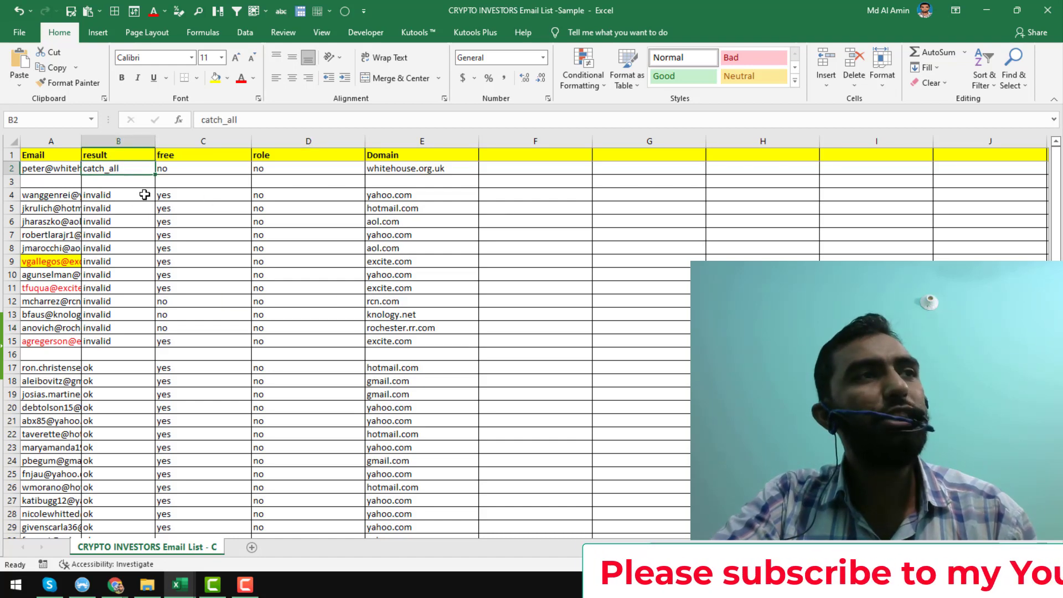
left_click_drag(142, 202, 142, 341)
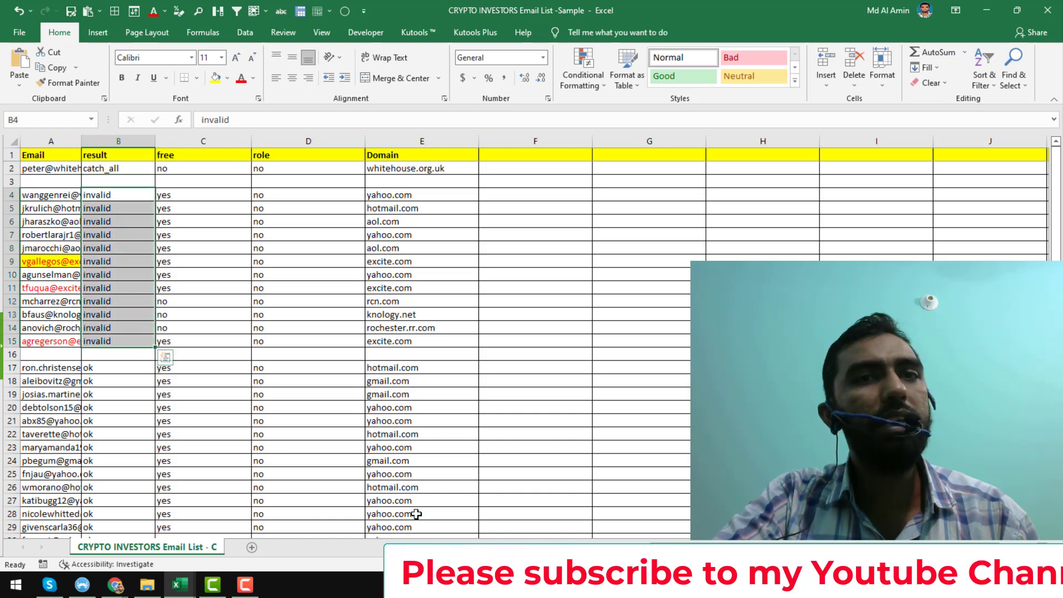
Step: Review the ok results in the Sample workbook, from B17 down to B49
scroll(138, 310, "down", 3)
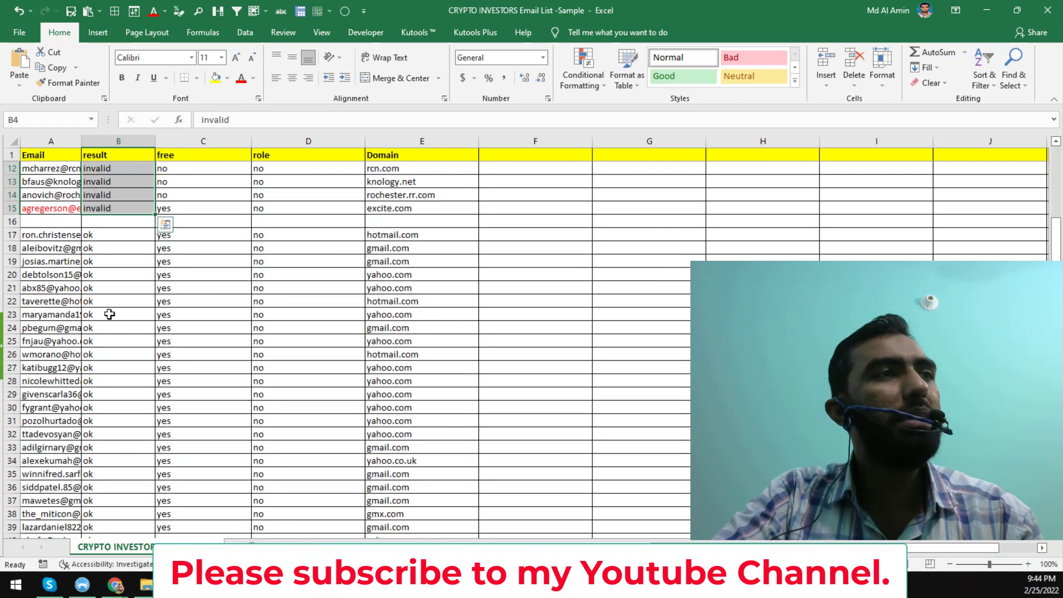
left_click(110, 237)
scroll(120, 322, "down", 8)
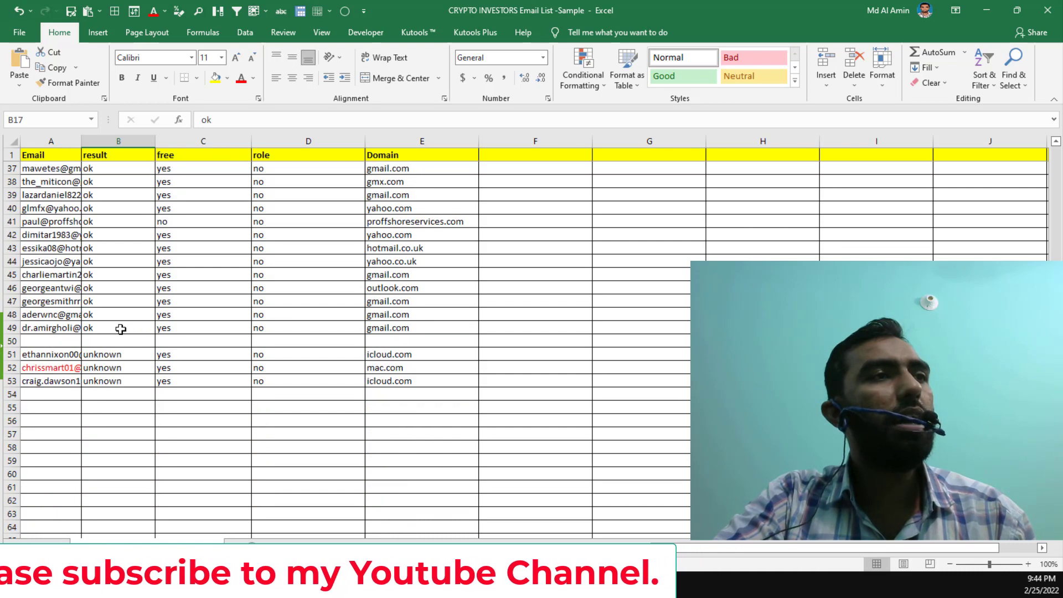
left_click(119, 327, "ctrl")
scroll(120, 277, "up", 5)
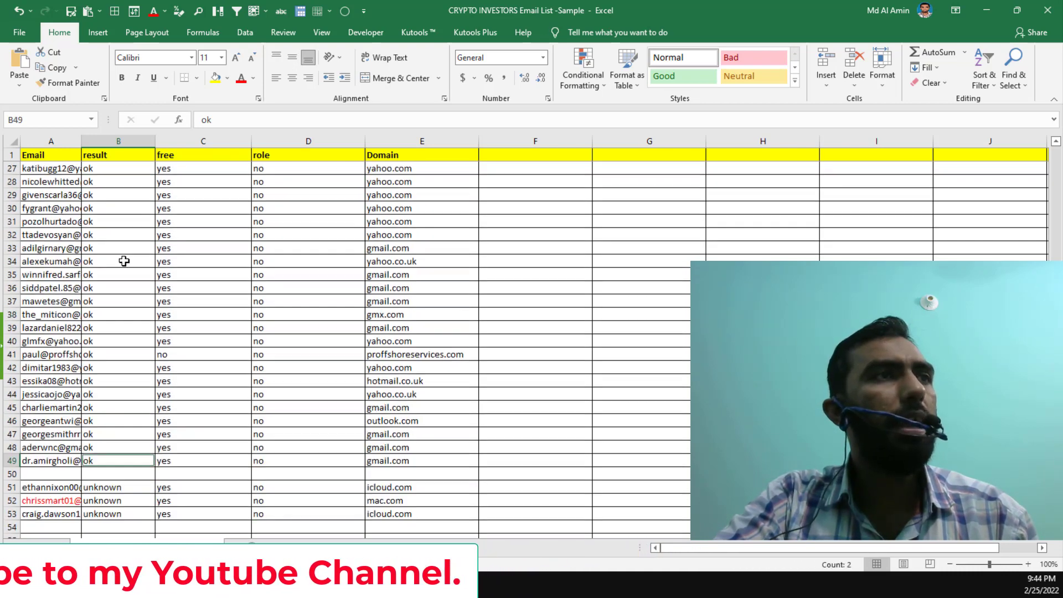
scroll(121, 237, "up", 7)
scroll(125, 277, "down", 12)
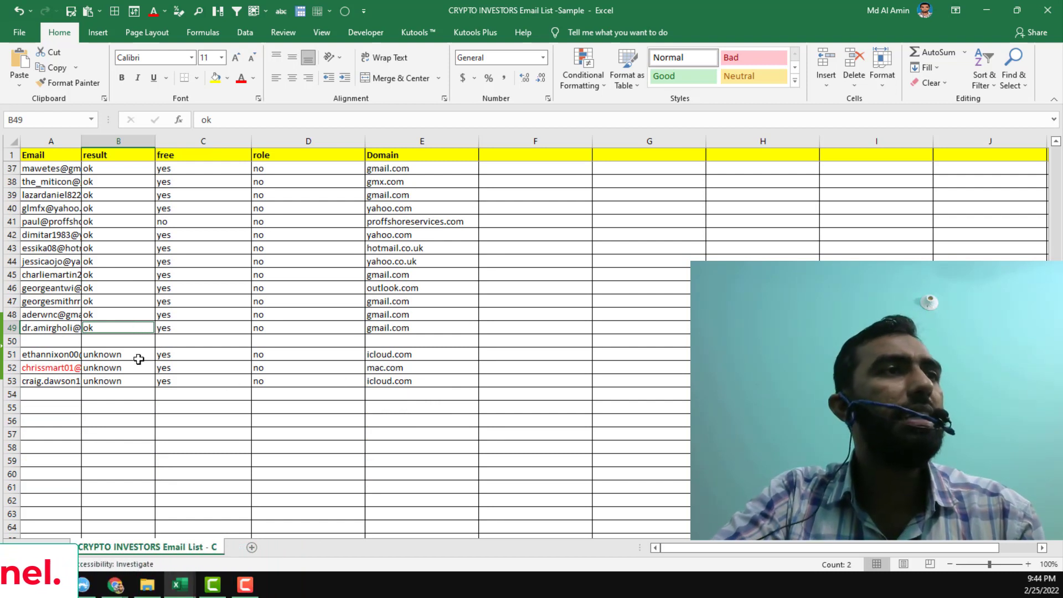
left_click(180, 585)
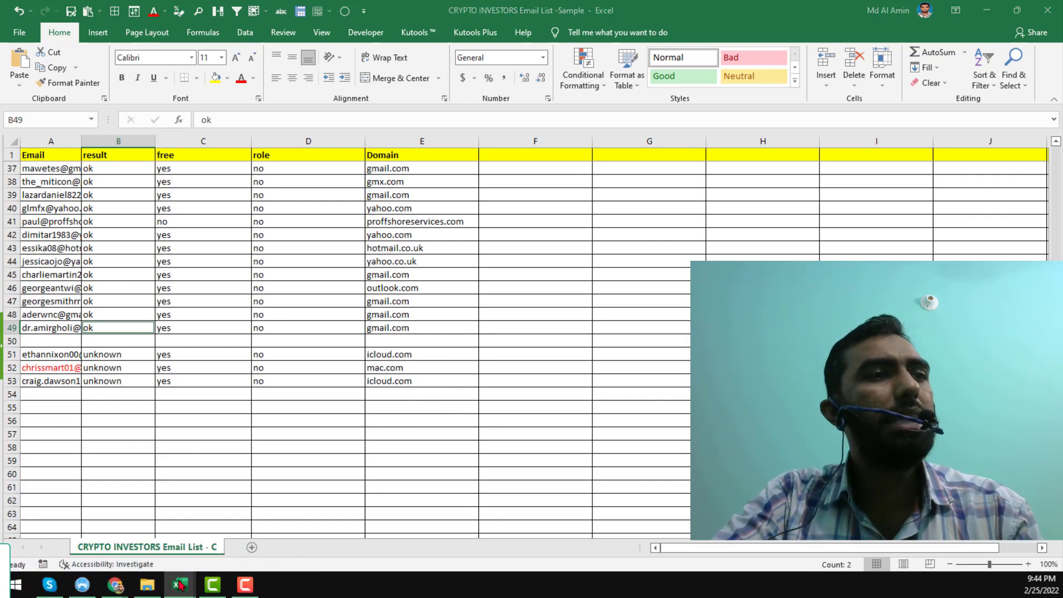
Step: Switch to the debounce workbook and select its six Invalid results in B2:B7
left_click(255, 536)
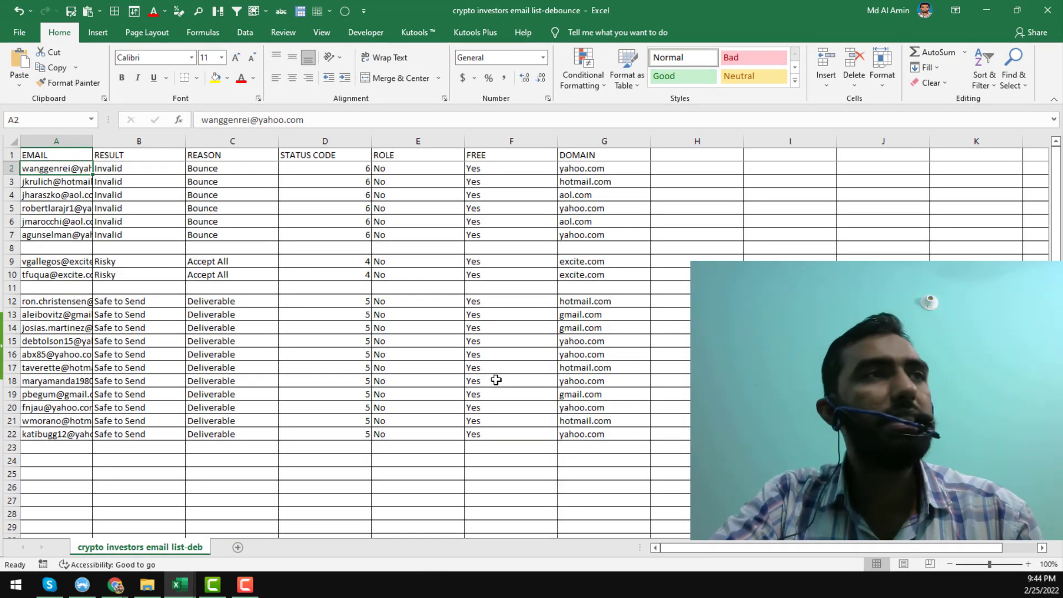
left_click(176, 172)
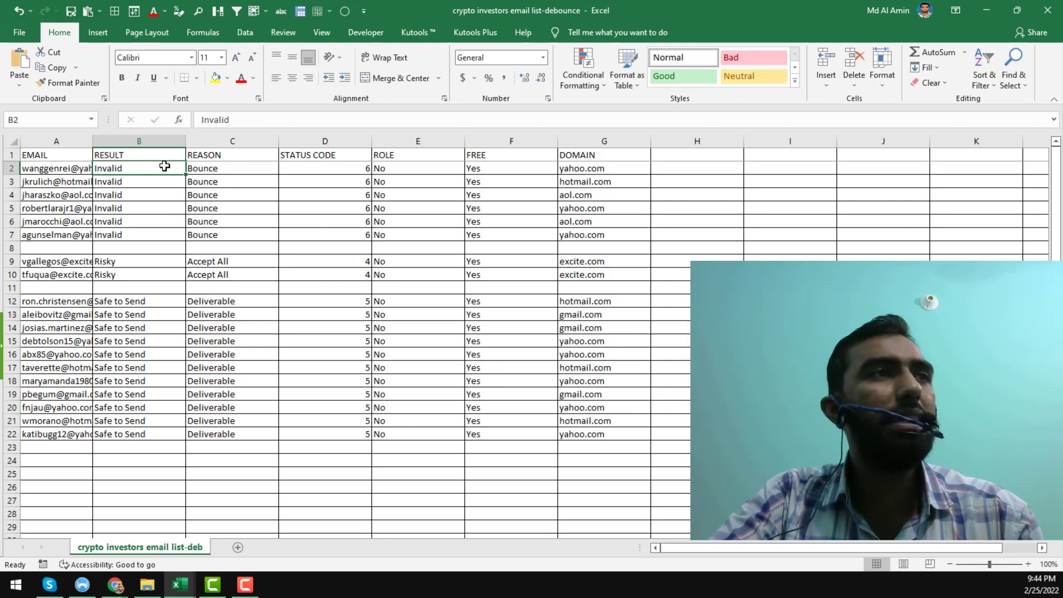
left_click_drag(160, 166, 156, 234)
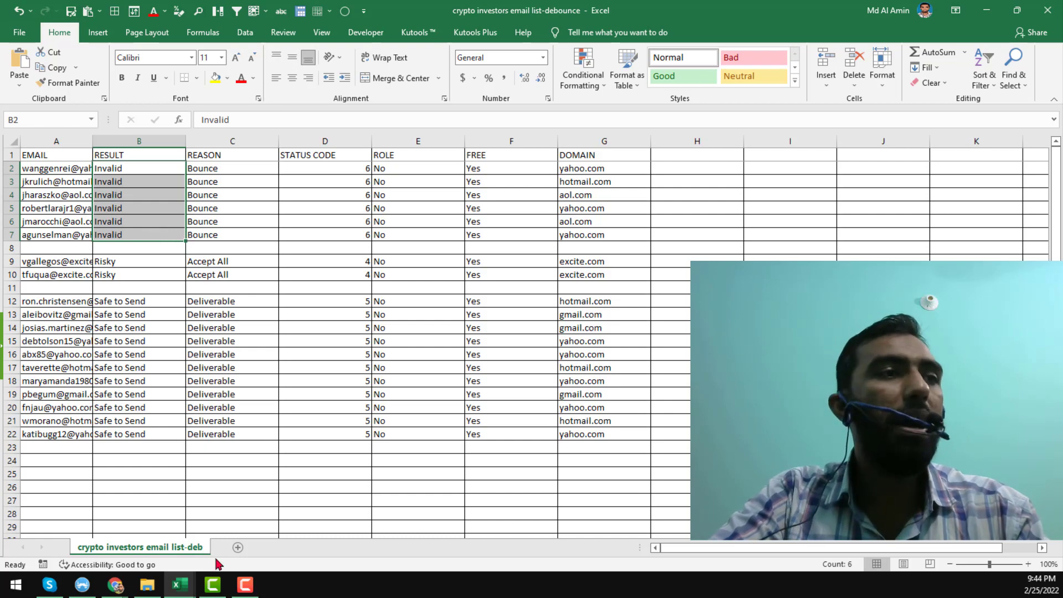
left_click(147, 585)
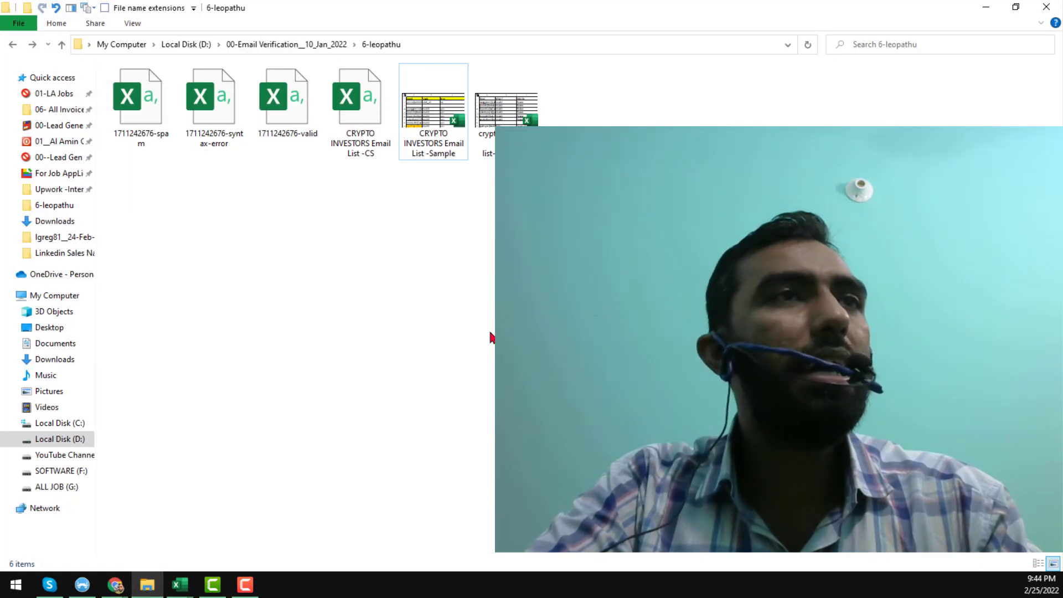
left_click(358, 155)
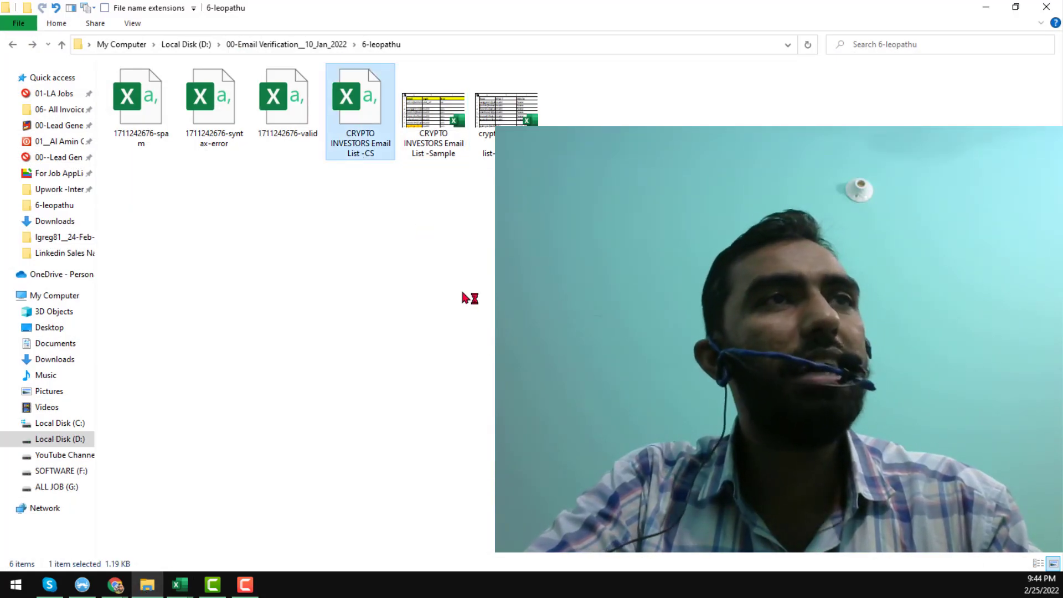
key("alt+Tab")
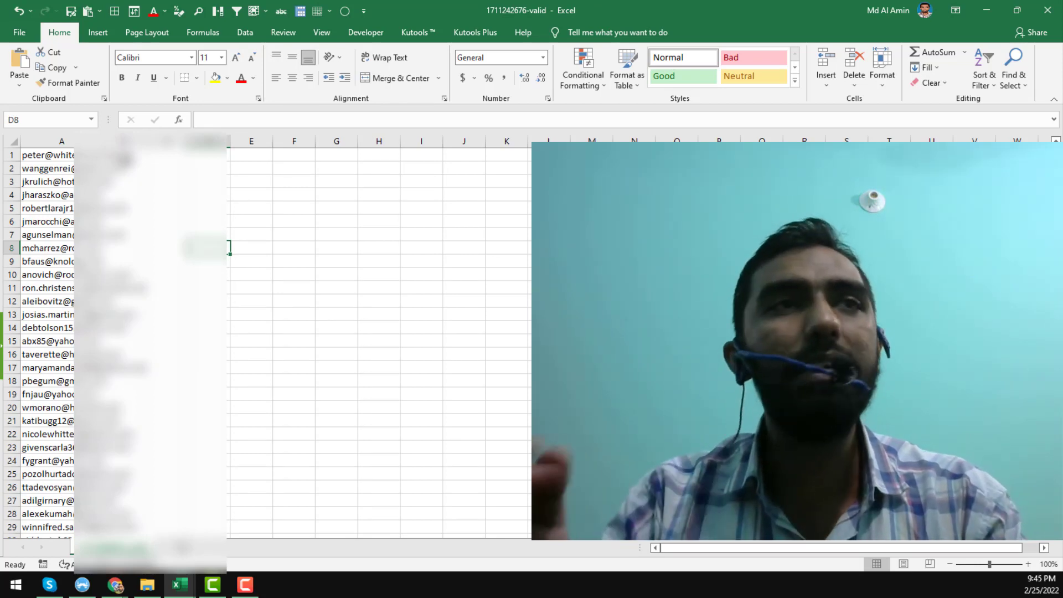
Step: Switch to the debounce workbook and check the Bounce reason in C6 and Invalid result in B7
mouse_move(180, 589)
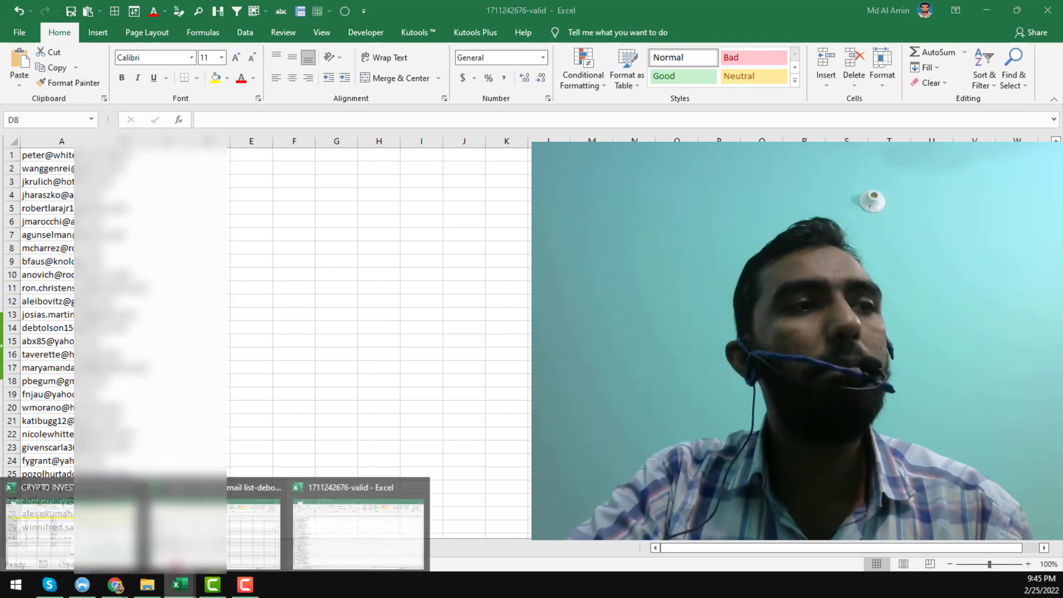
left_click(172, 557)
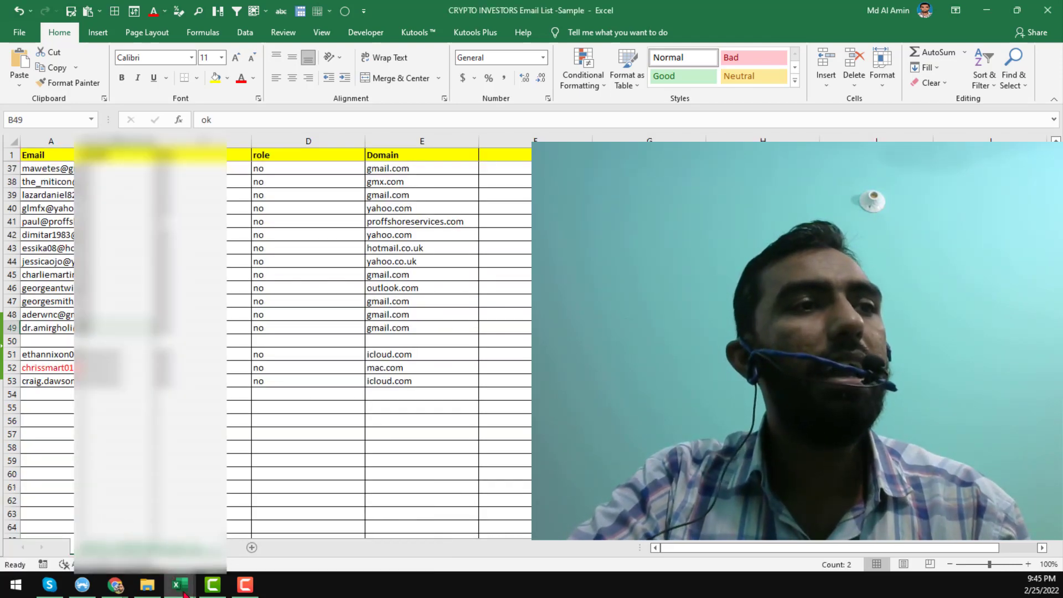
left_click(219, 526)
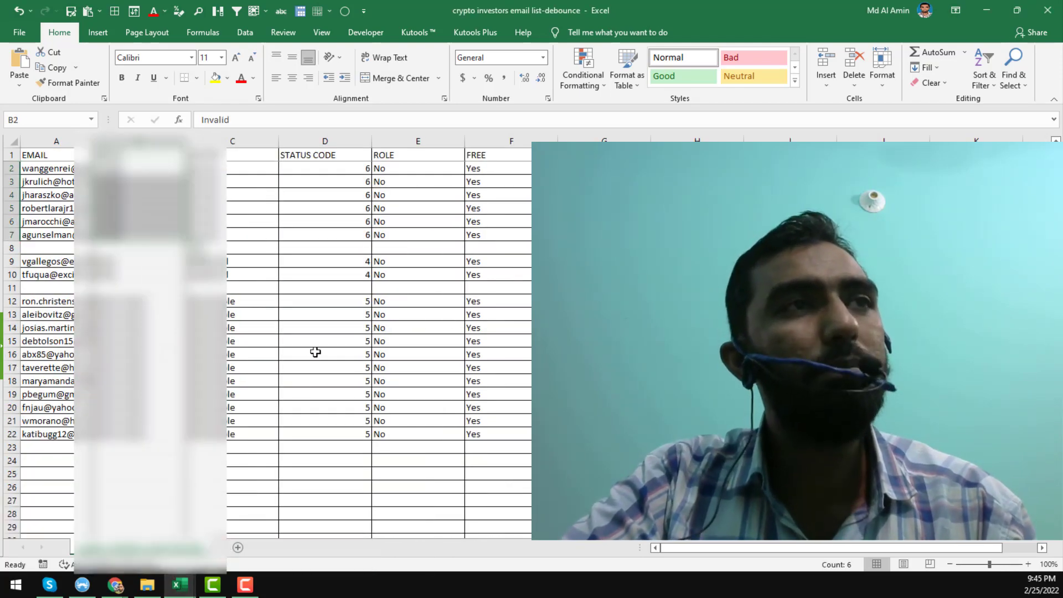
left_click(241, 225)
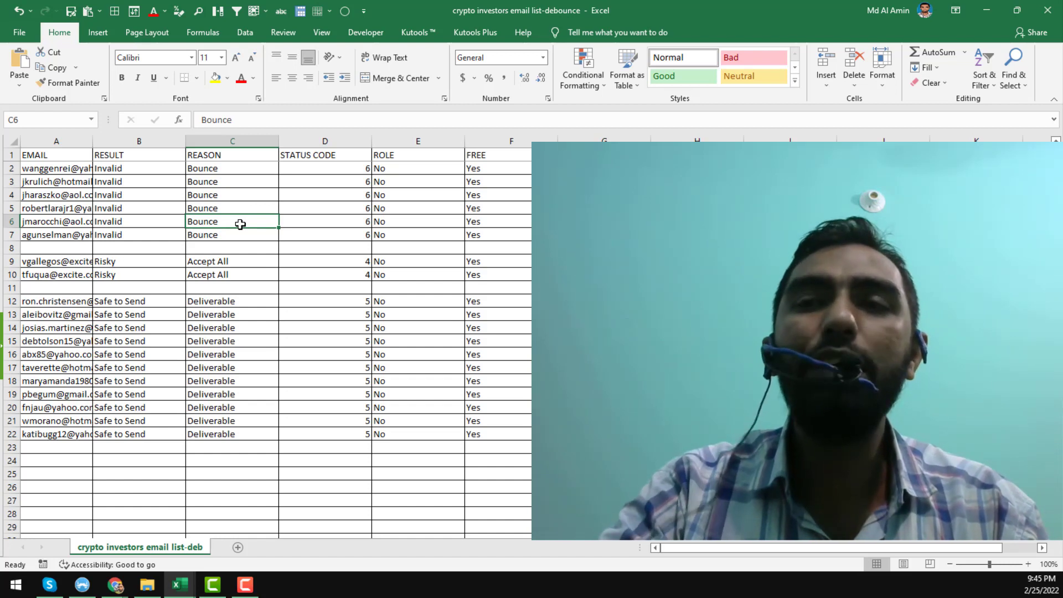
left_click(183, 230)
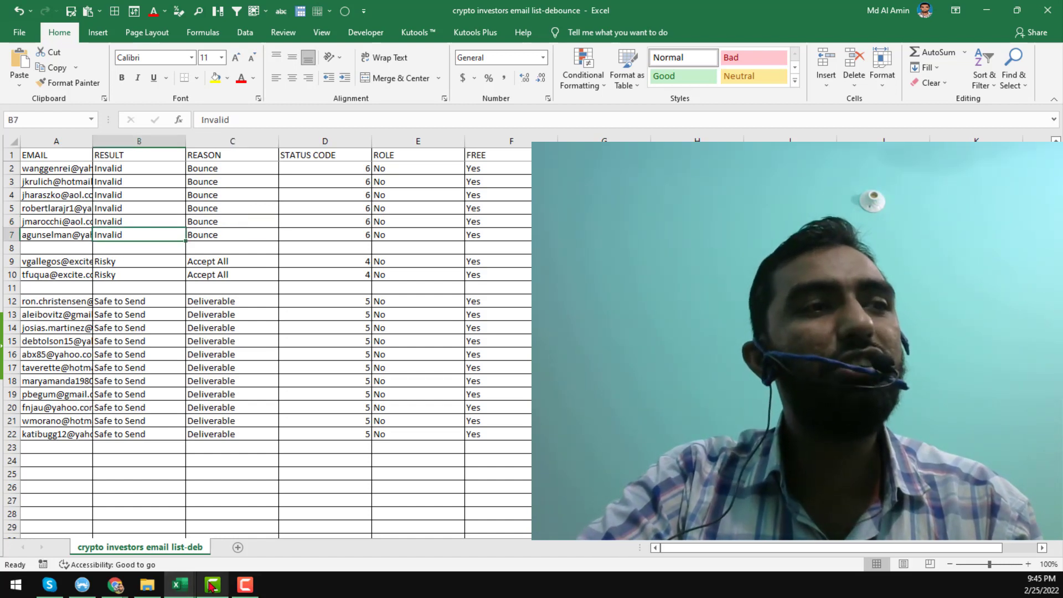
Step: Bring back the Chrome 'Verified Email list' window with Leopathu's results
mouse_move(118, 590)
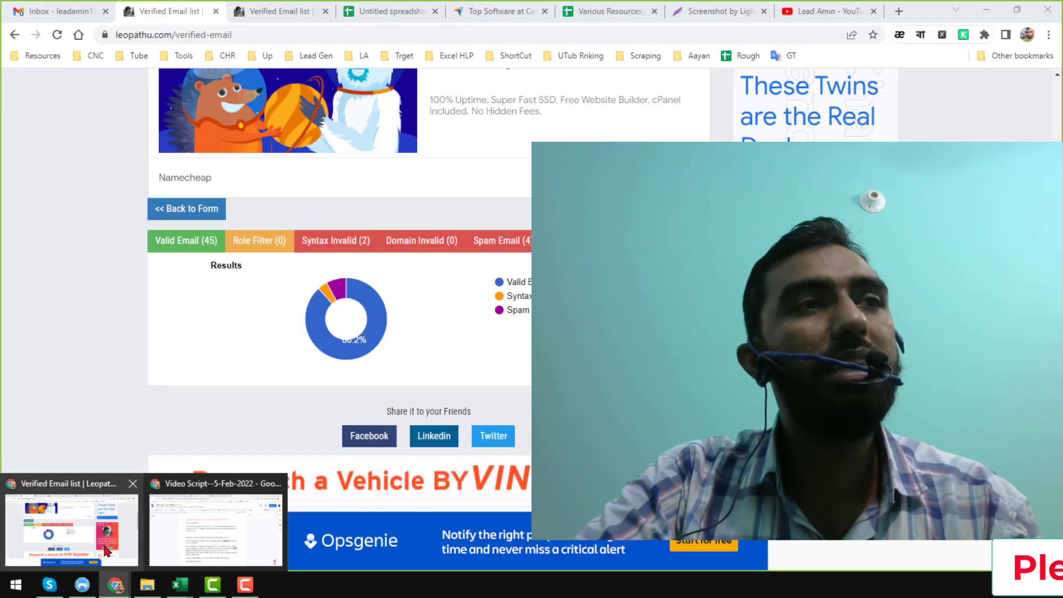
left_click(105, 540)
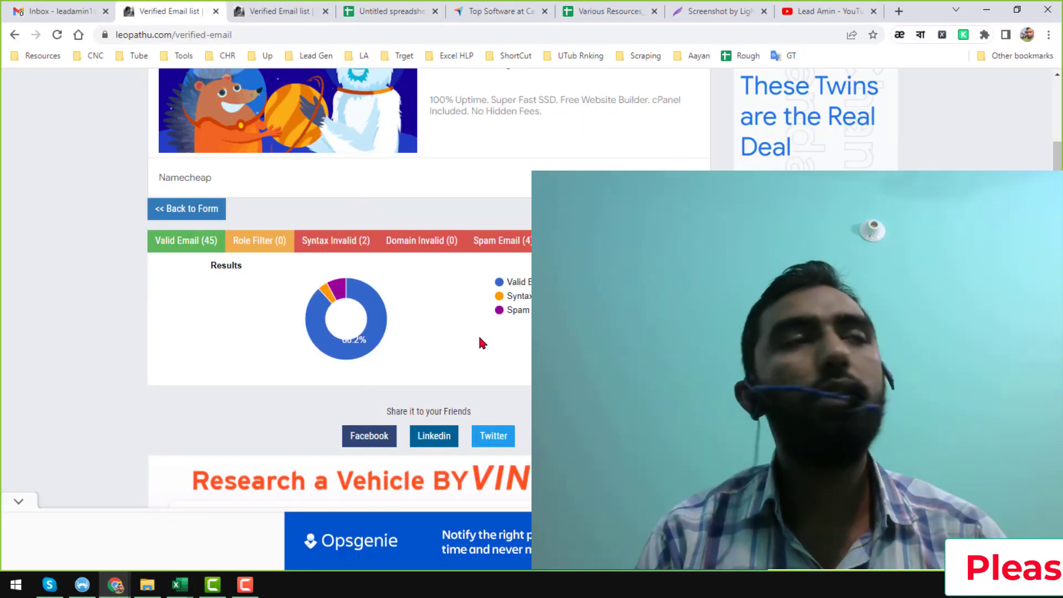